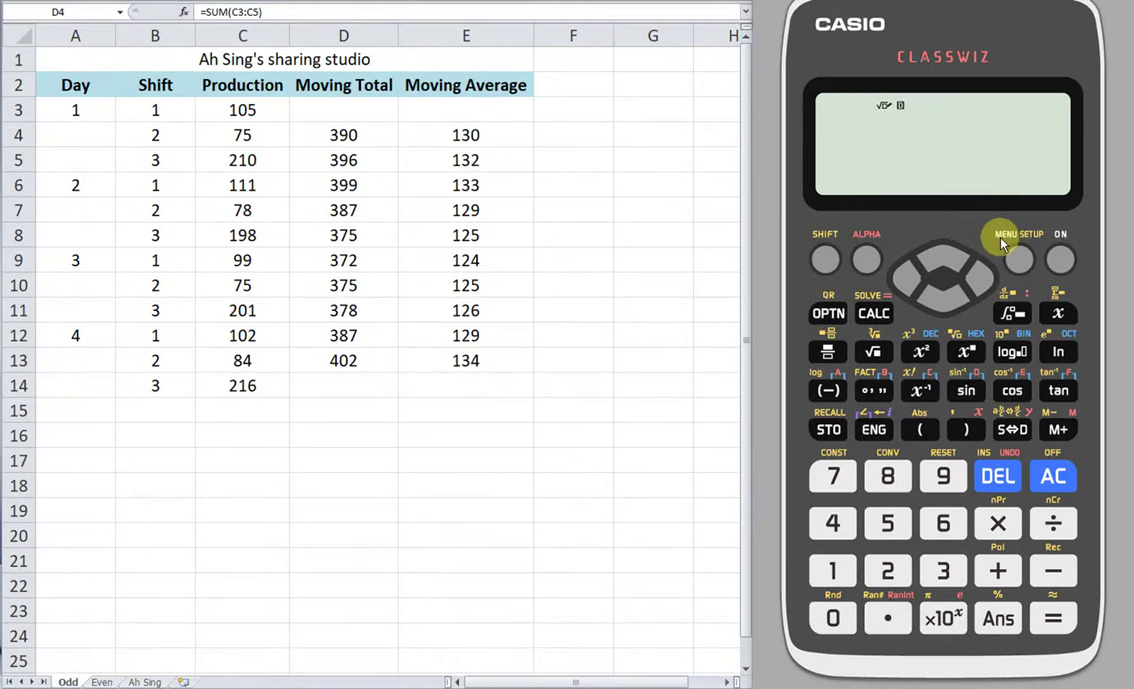
Step: Show the calculator's mode menu with the MENU key
left_click(1026, 259)
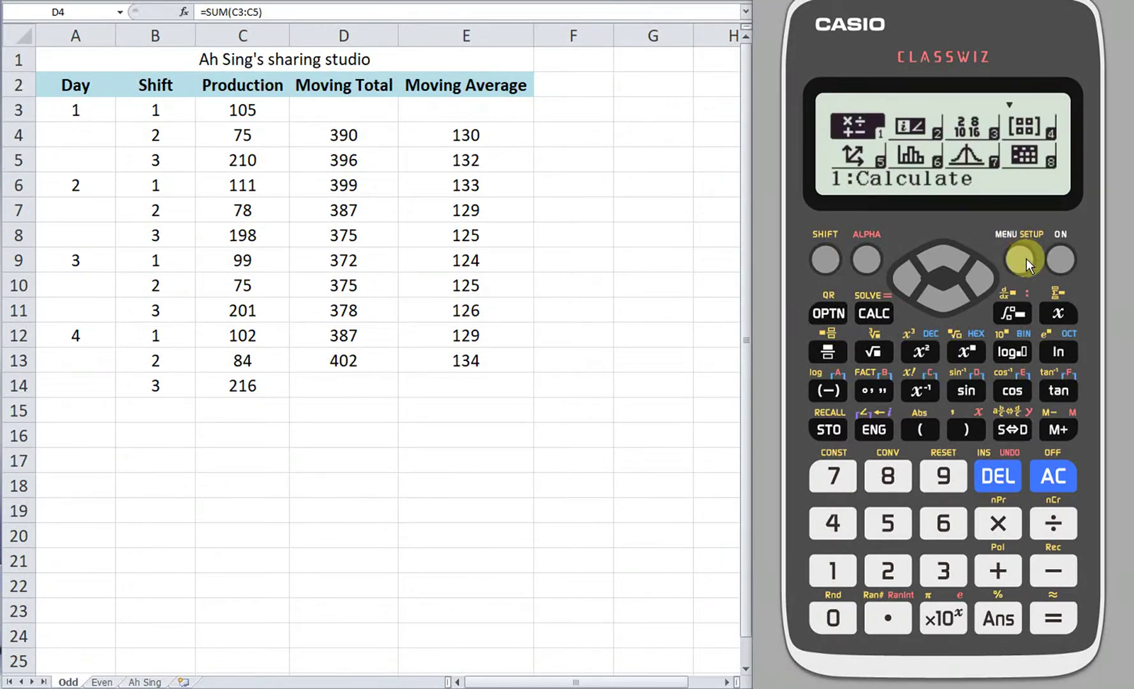
Step: Switch to Spreadsheet mode and enter 105, 75, 210, 111 into A1–A4
left_click(883, 477)
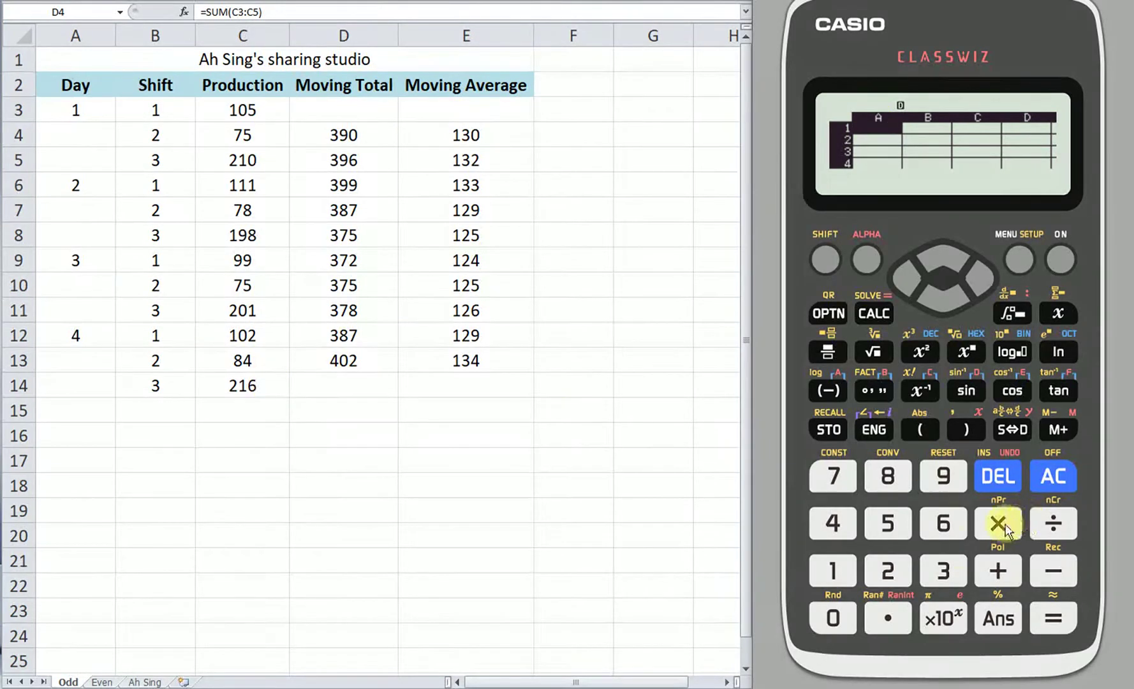
left_click(832, 574)
left_click(831, 607)
left_click(880, 533)
left_click(1051, 614)
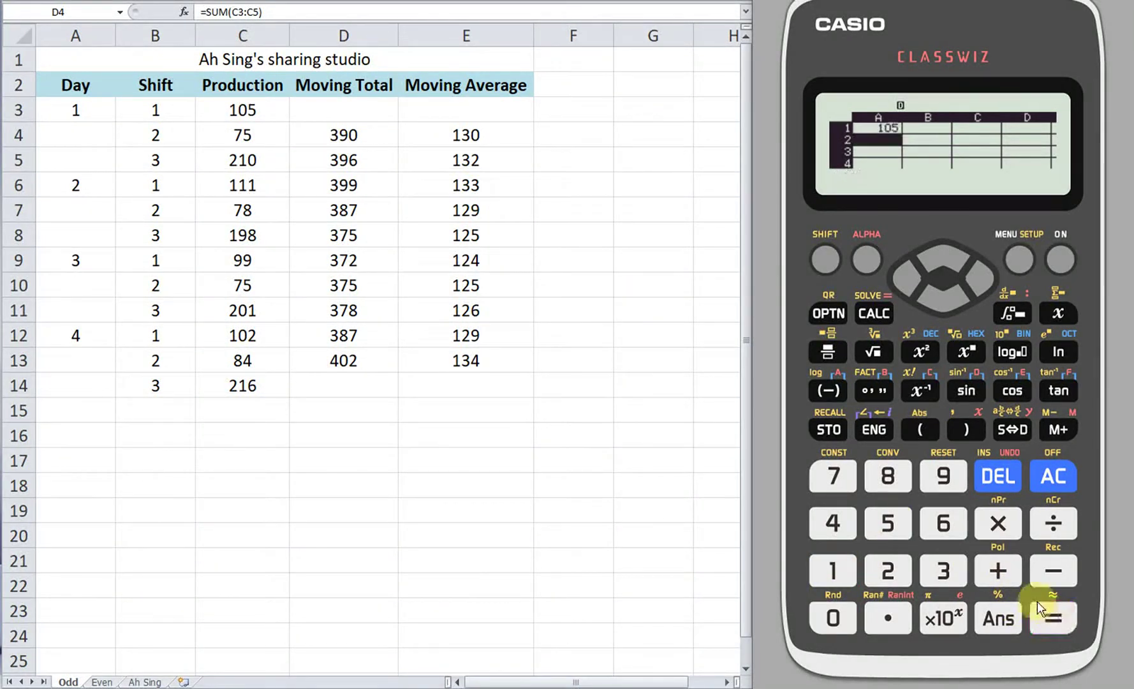
left_click(851, 482)
left_click(894, 520)
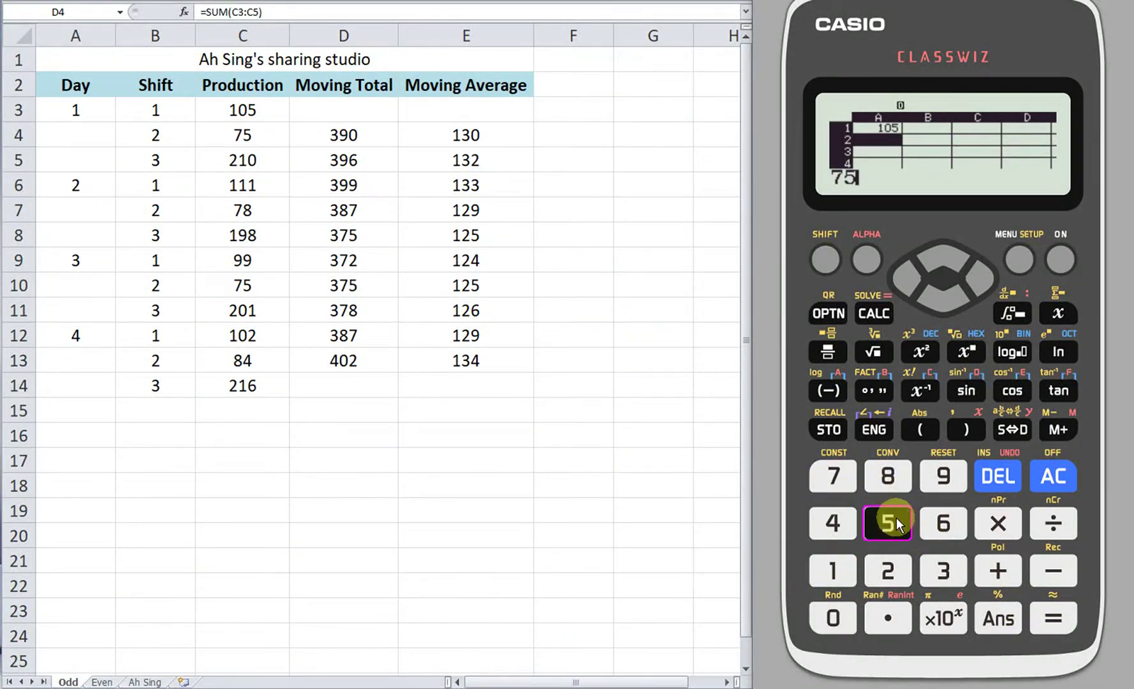
left_click(1048, 614)
left_click(882, 567)
left_click(833, 570)
left_click(833, 617)
left_click(1052, 616)
left_click(842, 579)
left_click(841, 579)
left_click(840, 579)
left_click(1051, 616)
Step: Enter 78, 198, 99, 75 into cells A5–A8
left_click(817, 463)
left_click(888, 476)
left_click(1054, 616)
left_click(831, 568)
left_click(942, 476)
left_click(889, 479)
left_click(1054, 616)
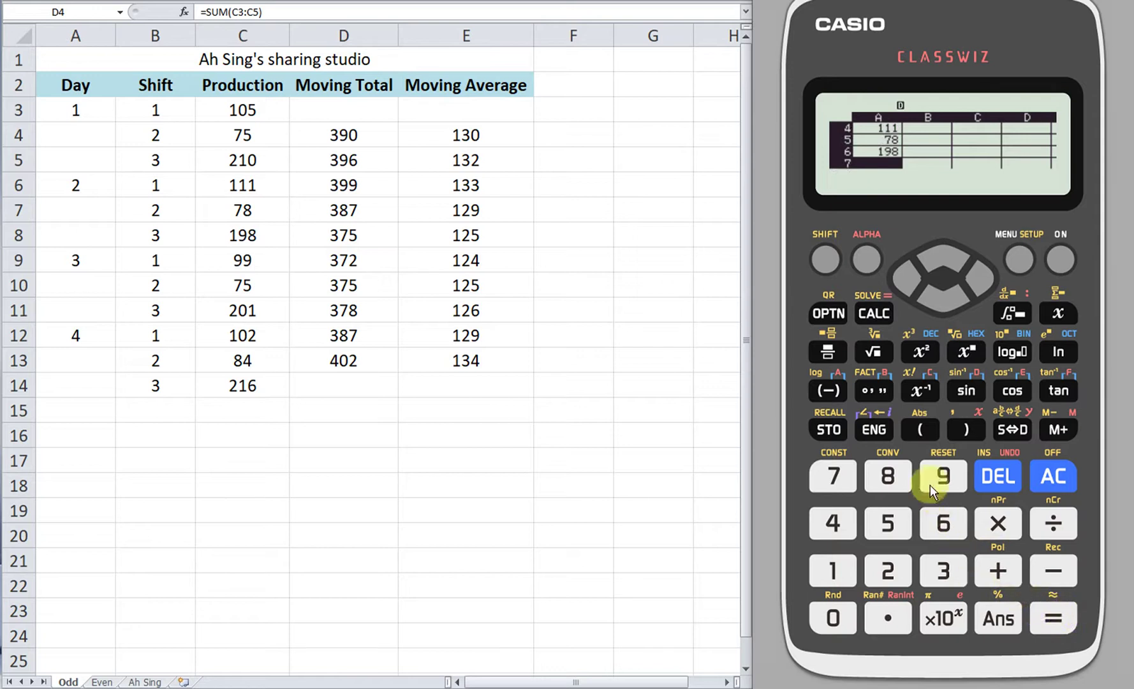
left_click(944, 476)
left_click(944, 476)
left_click(1054, 618)
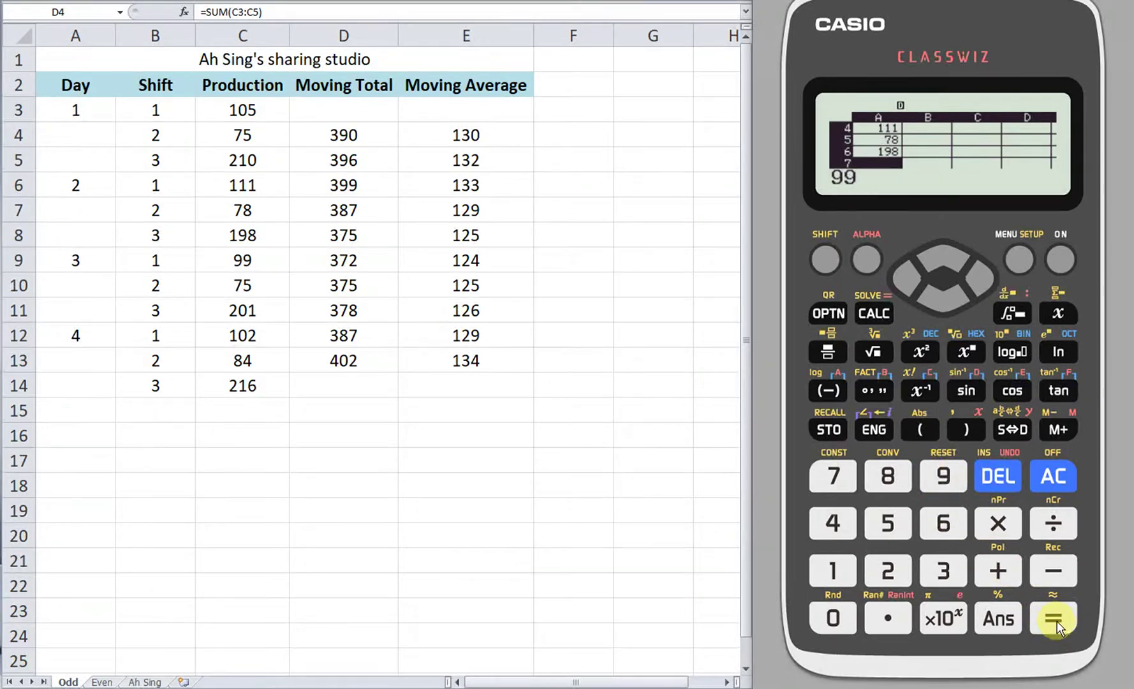
left_click(833, 477)
left_click(888, 523)
left_click(999, 571)
left_click(1052, 619)
Step: Enter 201, 102, 84, 216 into A9–A12, then move across to column B
left_click(872, 577)
left_click(831, 614)
left_click(832, 569)
left_click(1071, 630)
left_click(821, 575)
left_click(827, 617)
left_click(889, 572)
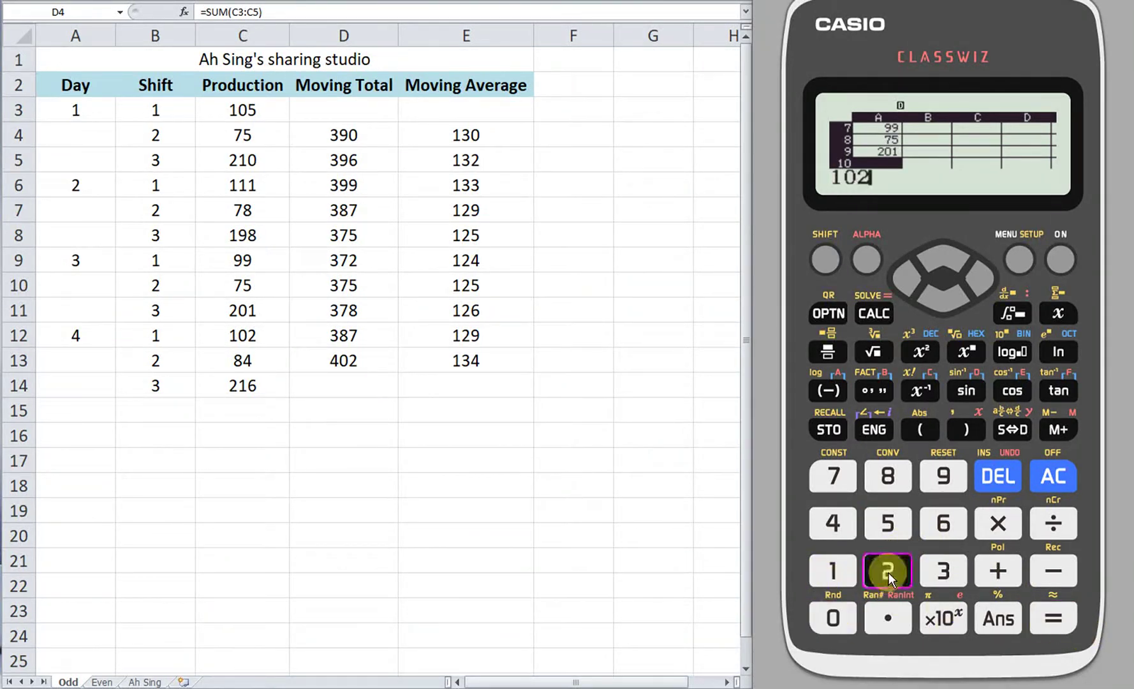
left_click(1046, 622)
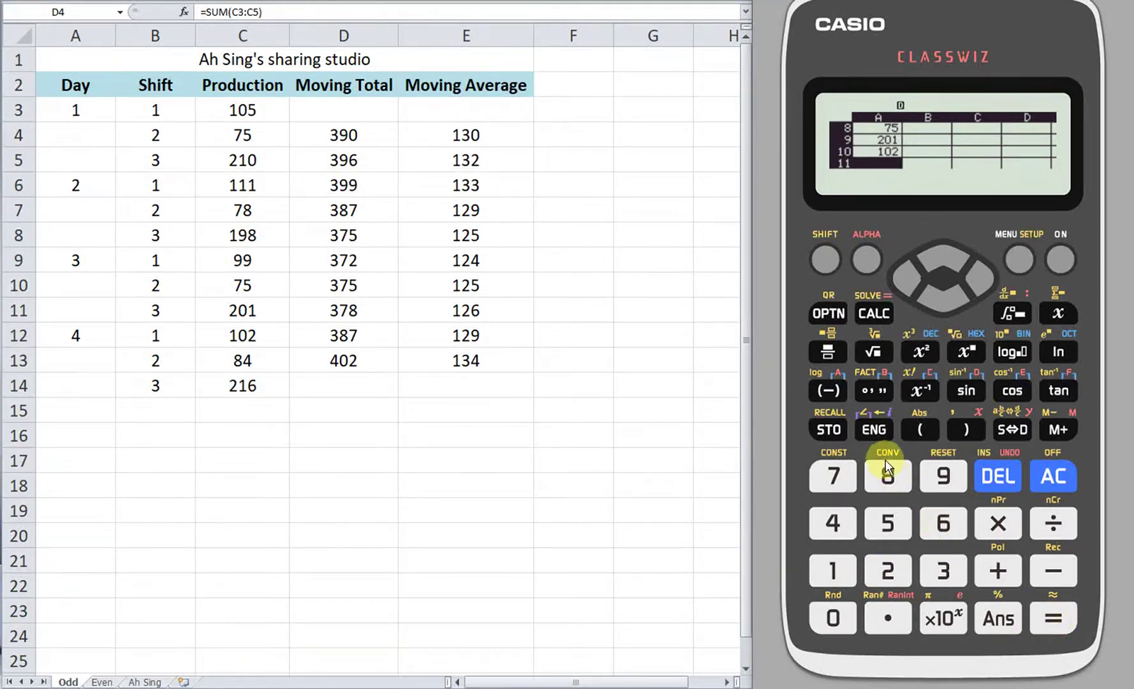
left_click(886, 473)
left_click(835, 520)
left_click(1056, 616)
left_click(889, 578)
left_click(836, 578)
left_click(950, 526)
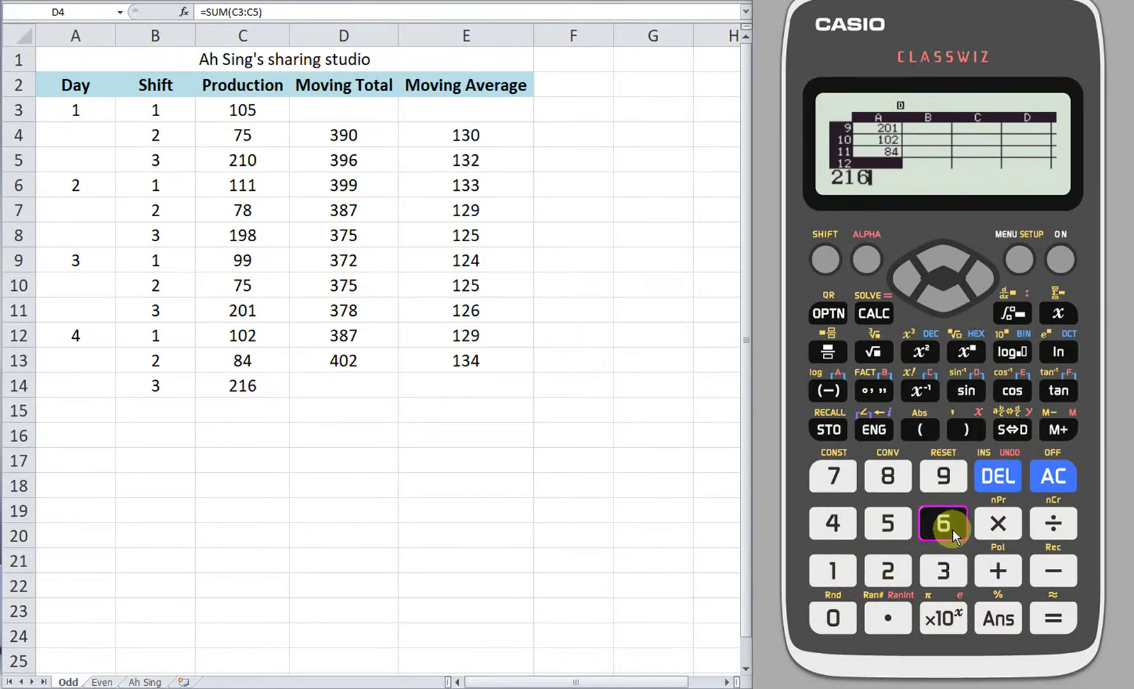
left_click(1059, 617)
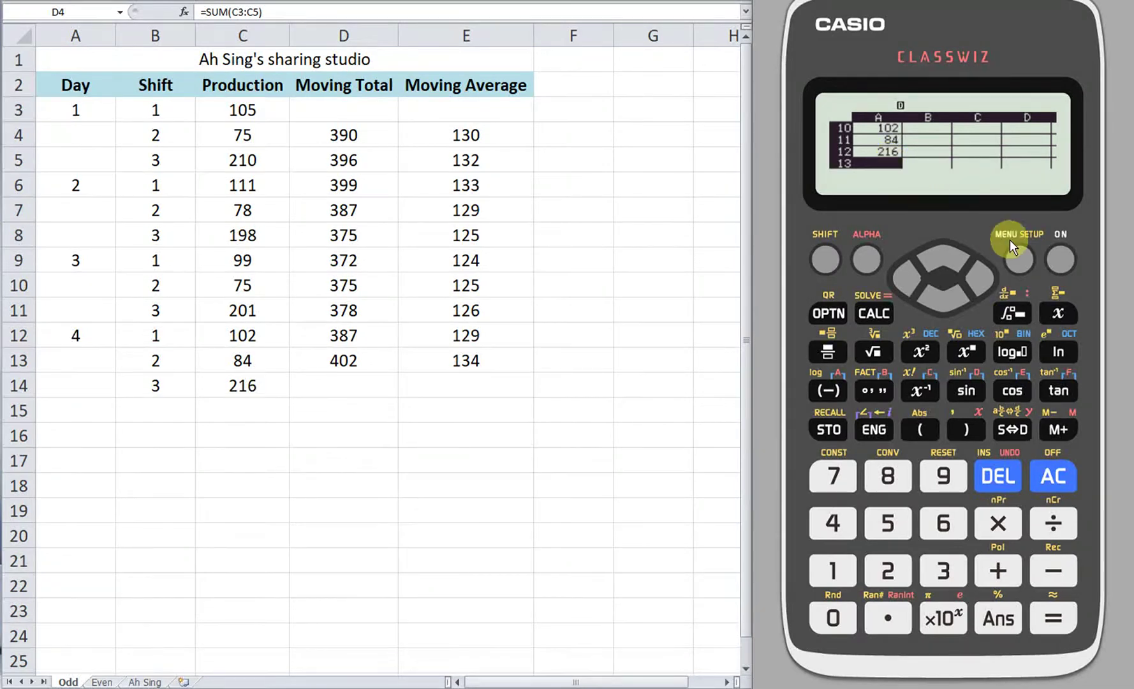
left_click(982, 283)
left_click(930, 126)
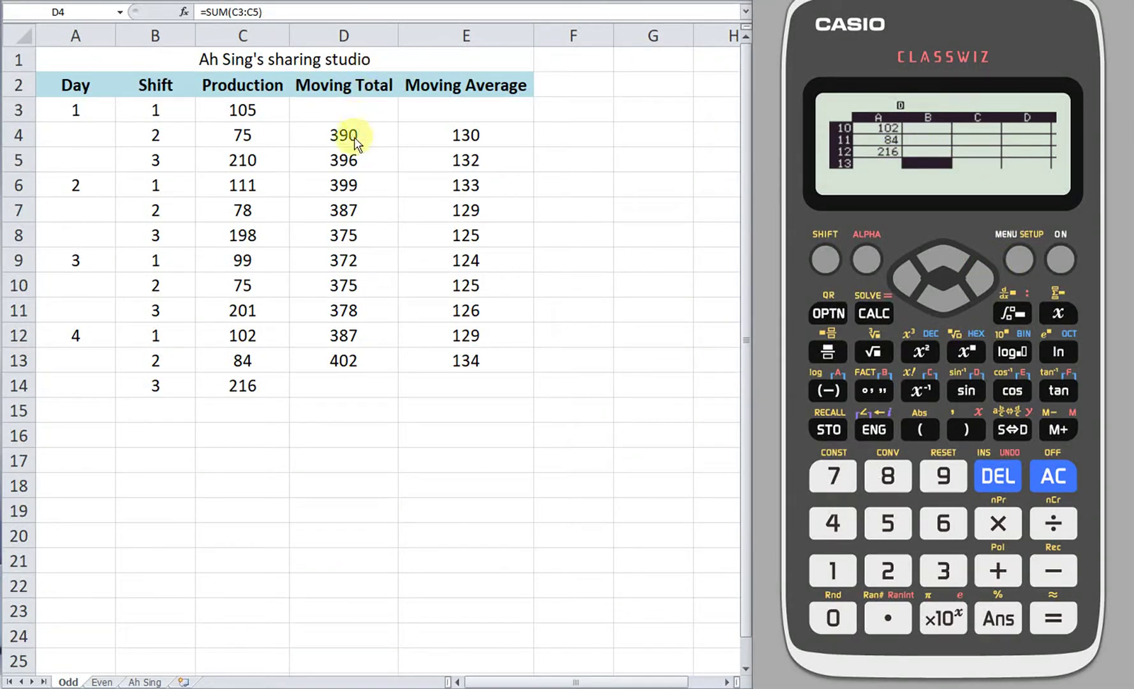
Step: Go to cell B2 and start a Fill Formula entry there
left_click(942, 258)
left_click(943, 258)
left_click(942, 258)
left_click(942, 258)
left_click(942, 258)
left_click(942, 257)
left_click(943, 258)
left_click(942, 257)
left_click(942, 258)
left_click(942, 258)
left_click(942, 258)
left_click(942, 257)
left_click(943, 309)
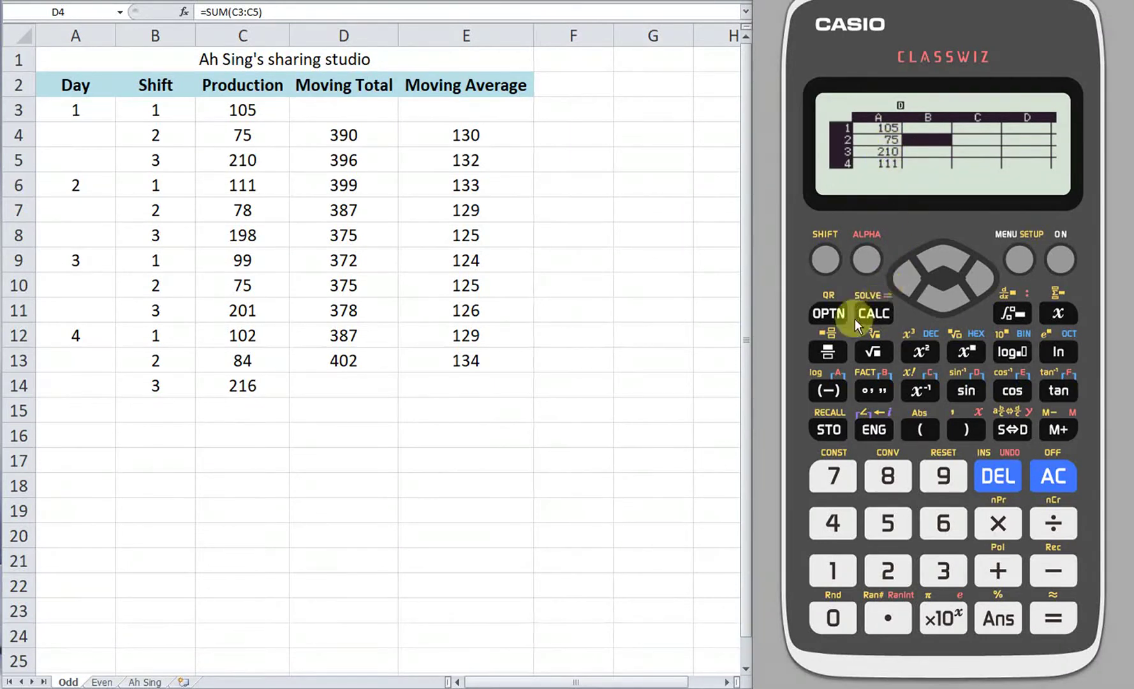
left_click(827, 312)
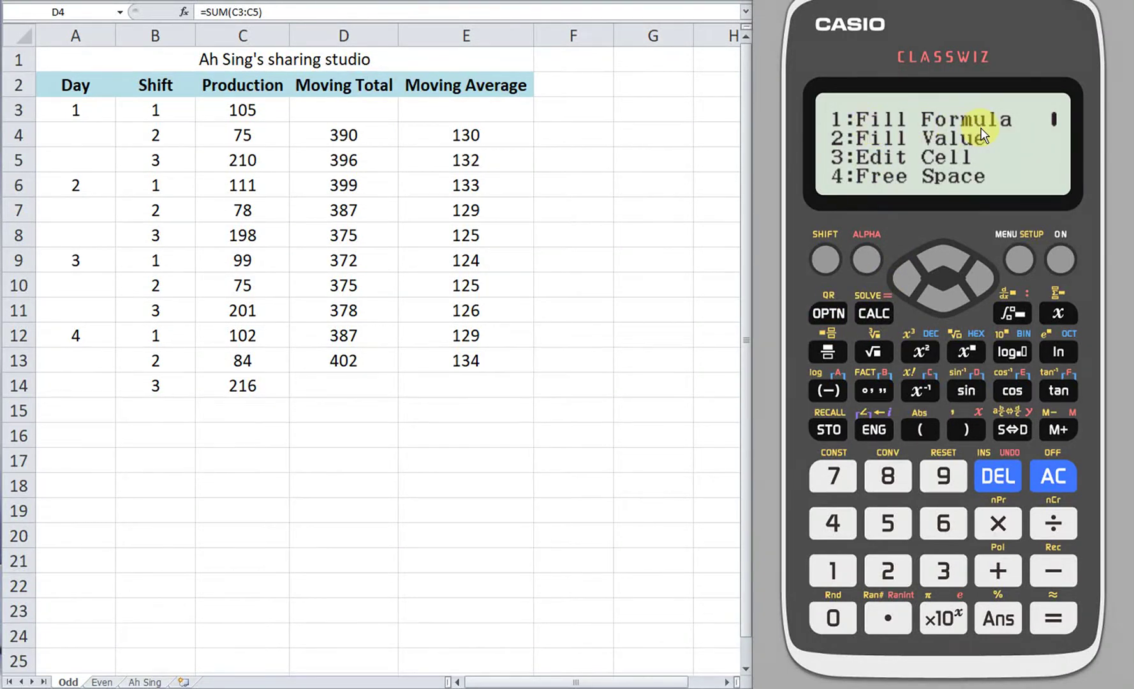
left_click(831, 566)
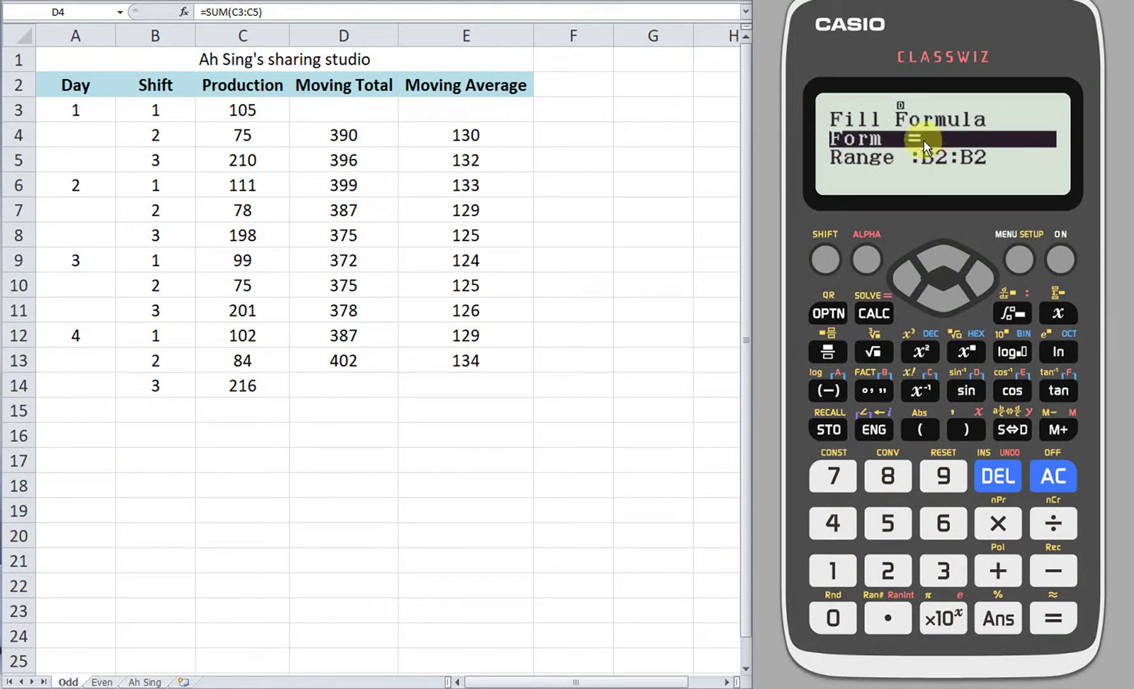
Step: Enter the formula =Sum(A1:A3) in B2 so it shows 390
left_click(824, 317)
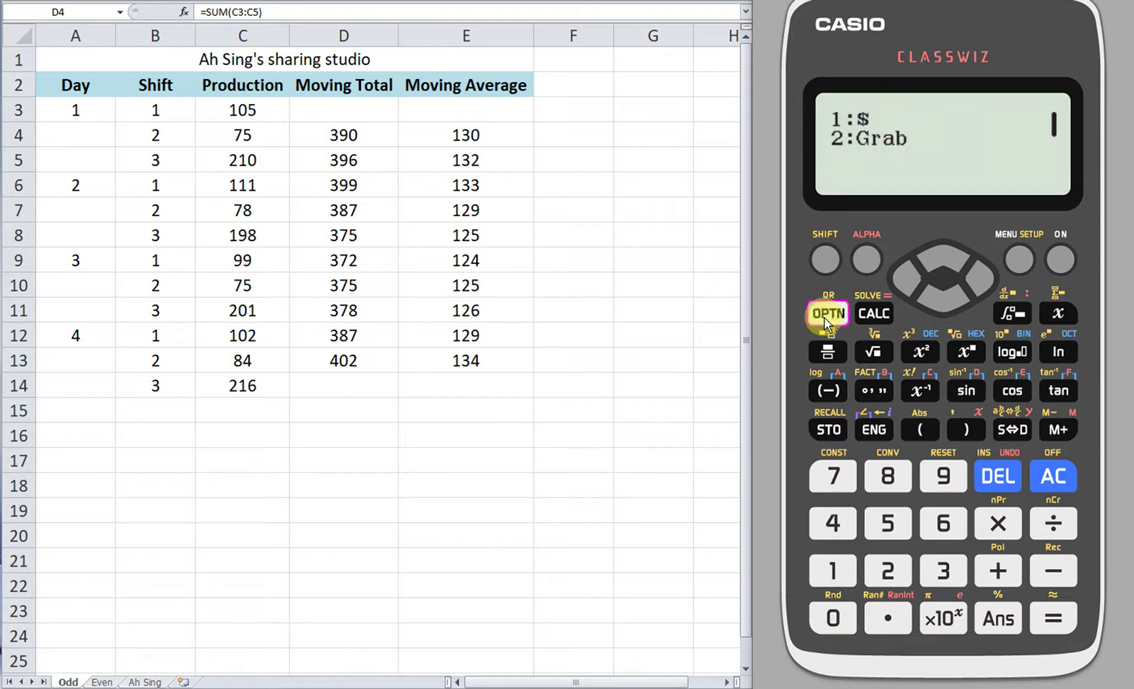
left_click(940, 303)
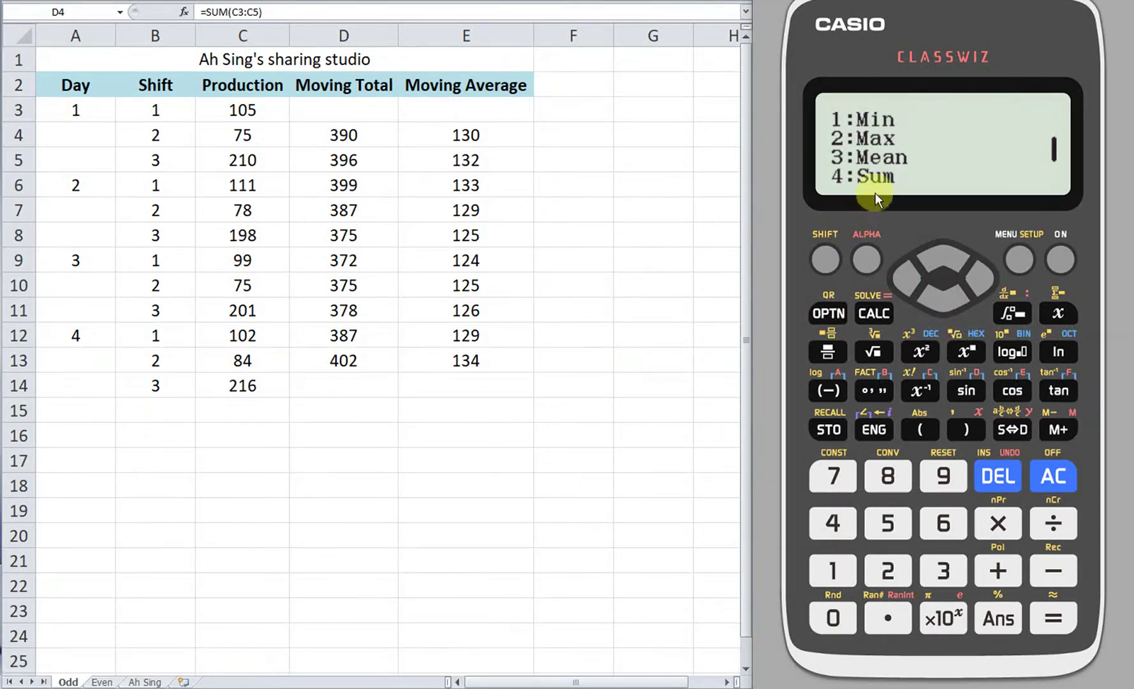
left_click(831, 529)
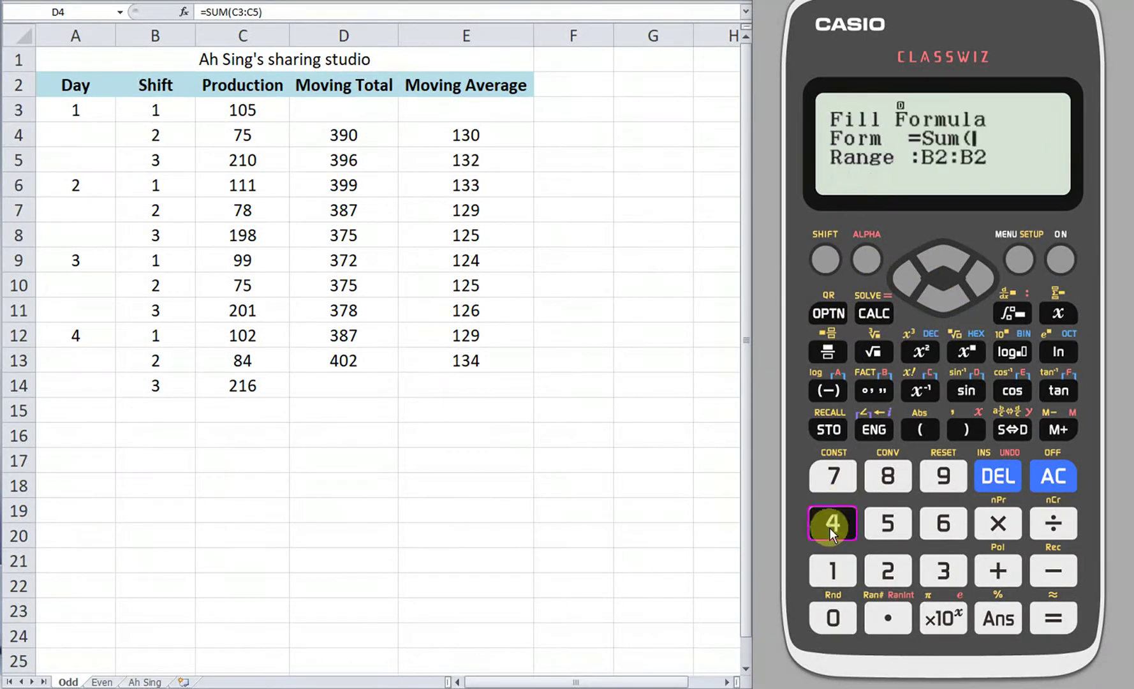
left_click(867, 258)
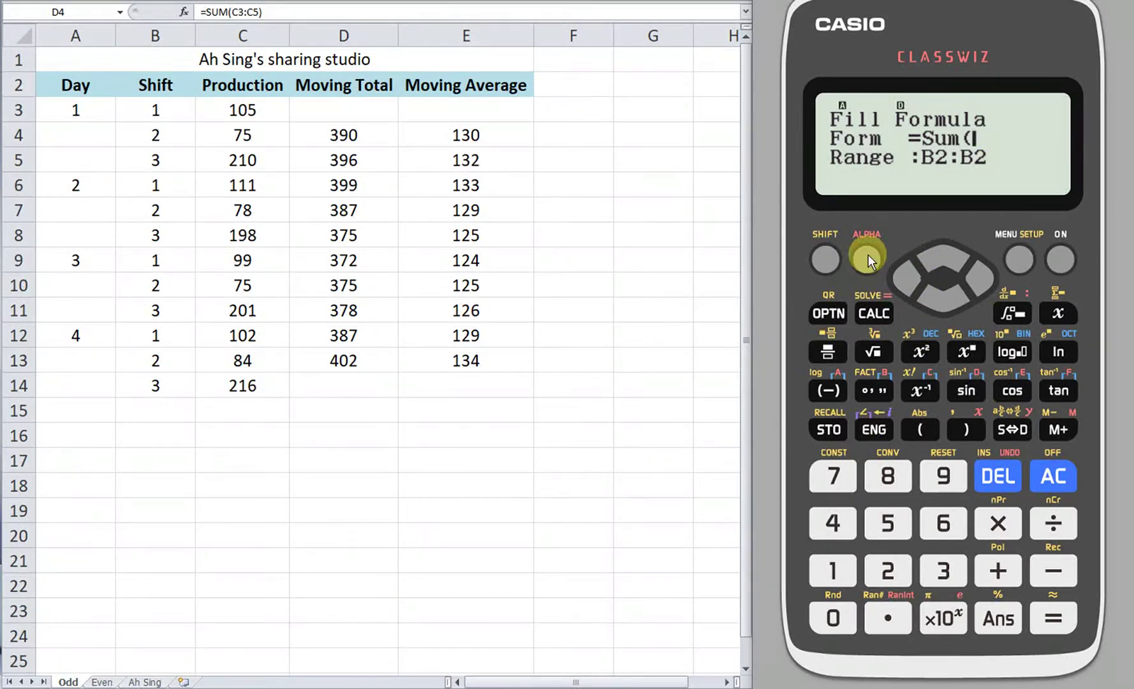
left_click(833, 391)
left_click(832, 570)
left_click(870, 251)
left_click(1007, 311)
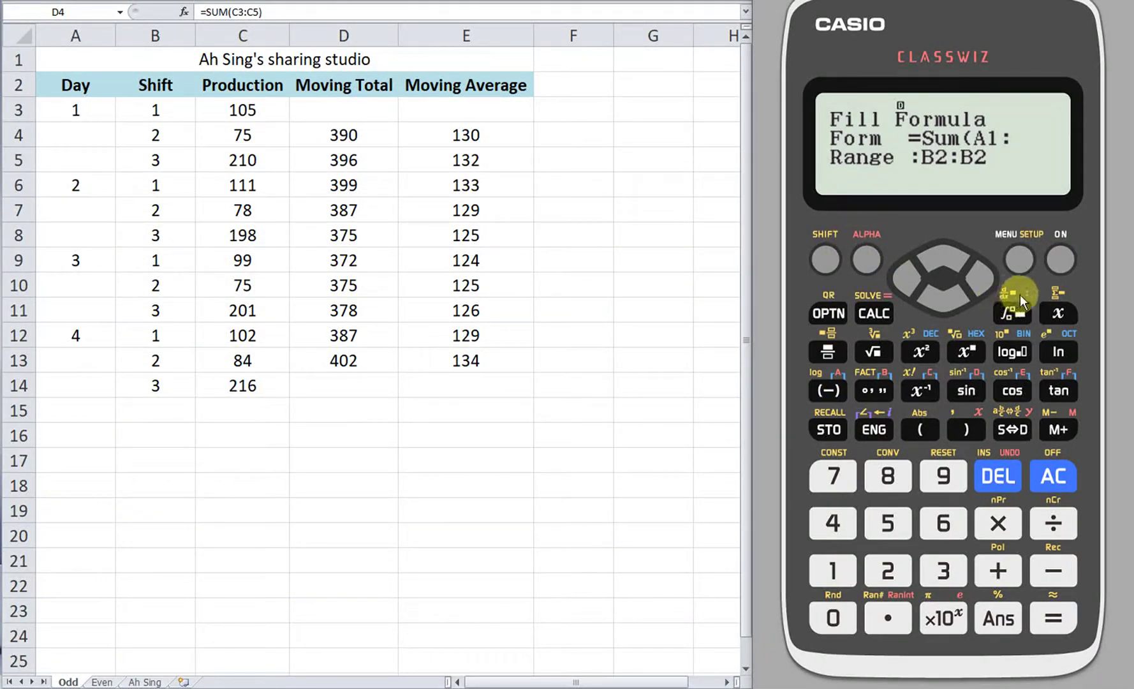
left_click(870, 262)
left_click(831, 388)
left_click(943, 571)
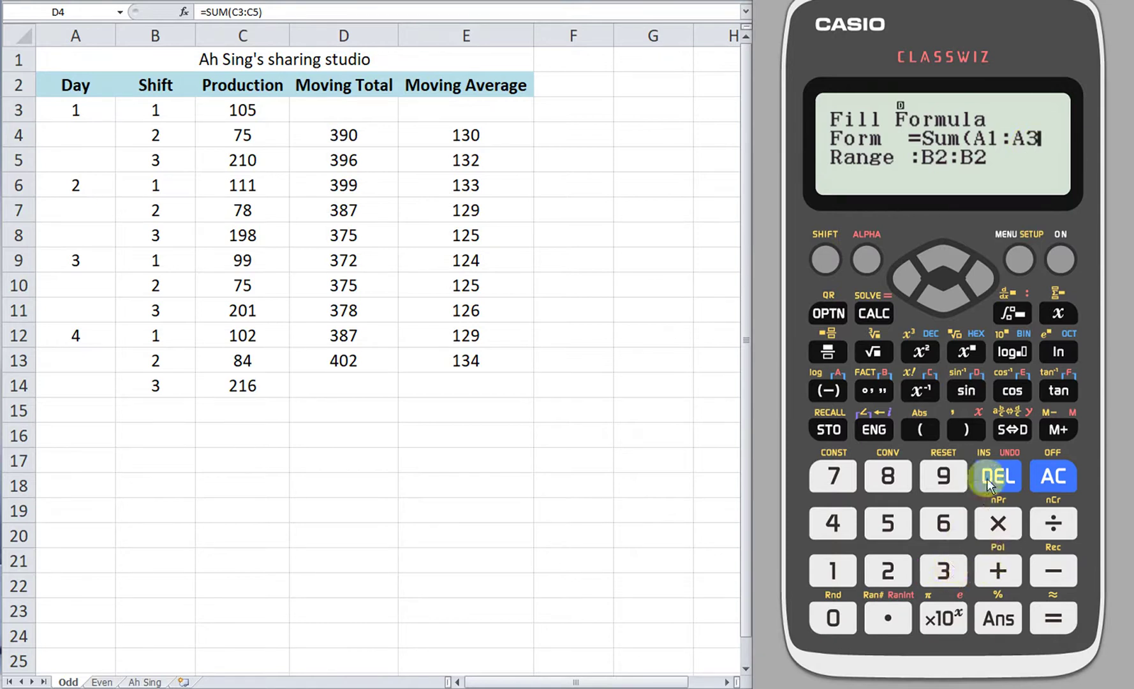
left_click(972, 433)
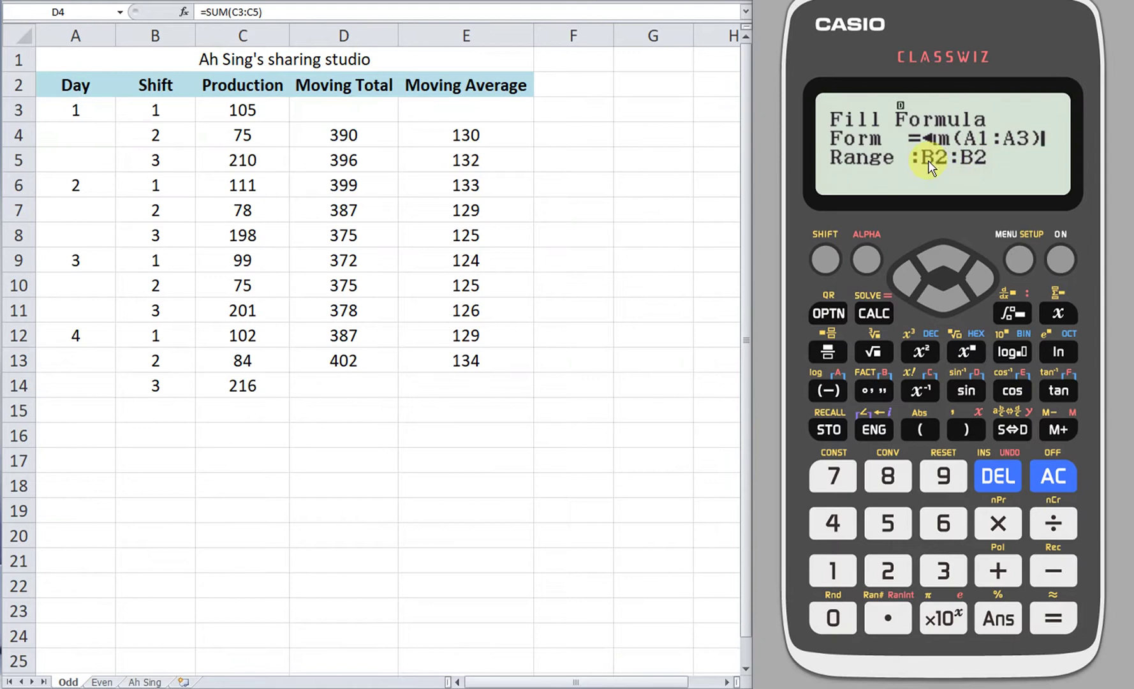
left_click(1059, 621)
left_click(1059, 619)
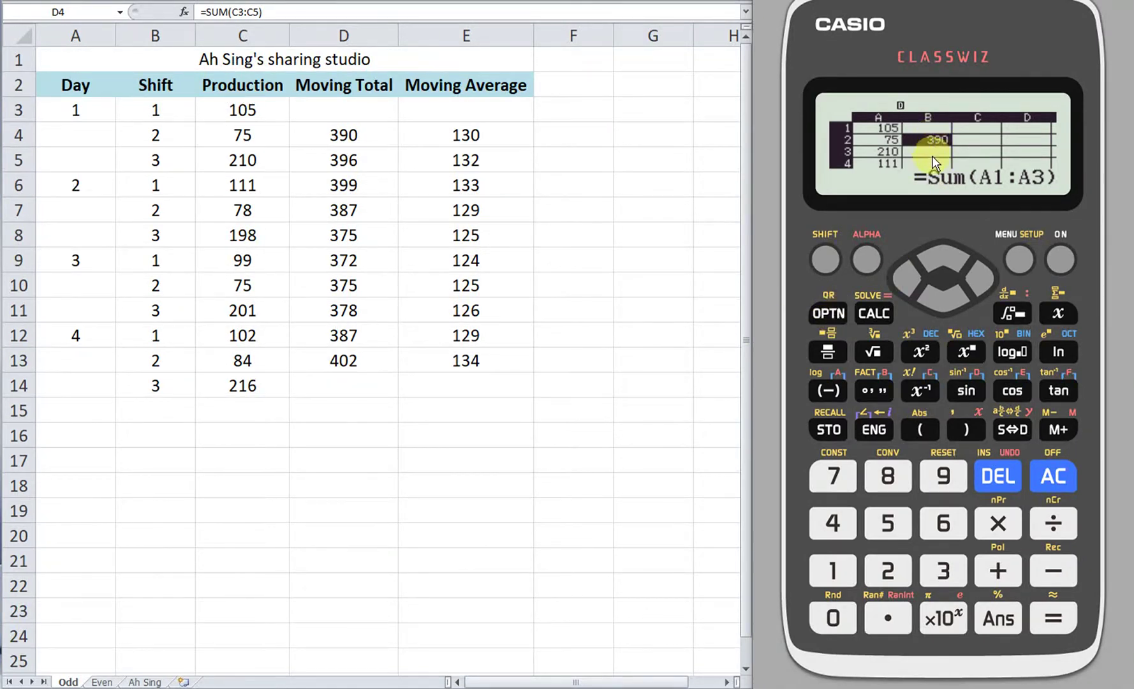
left_click(829, 315)
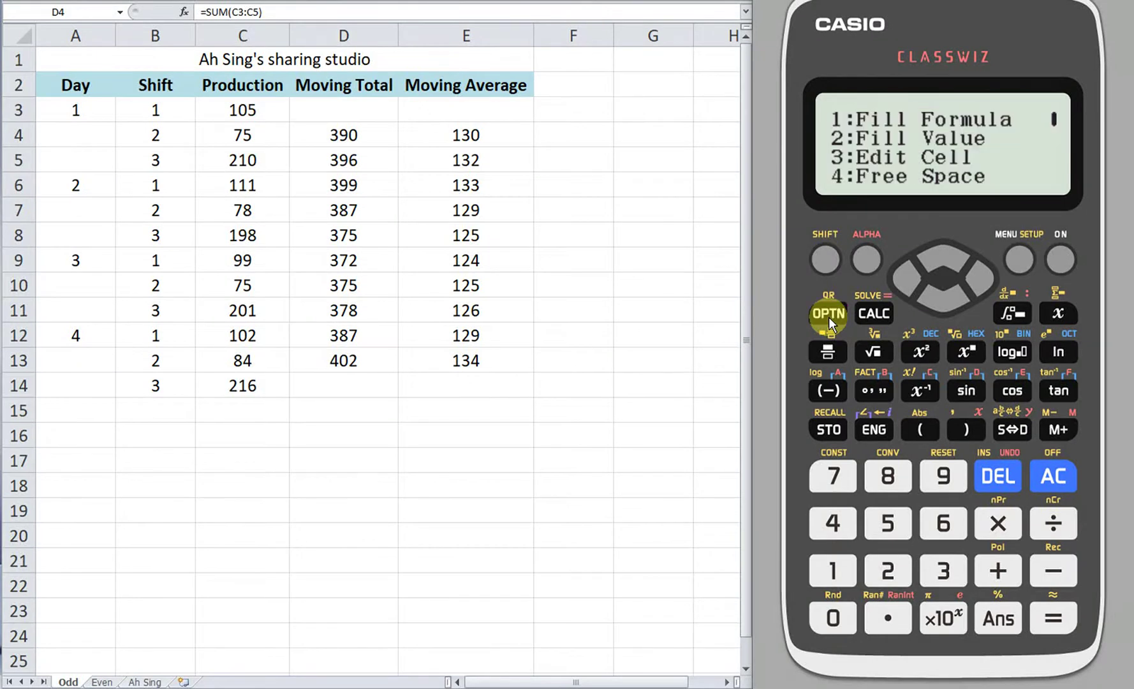
Step: Copy the B2 formula and paste it into cells B3 through B6
left_click(952, 305)
left_click(891, 573)
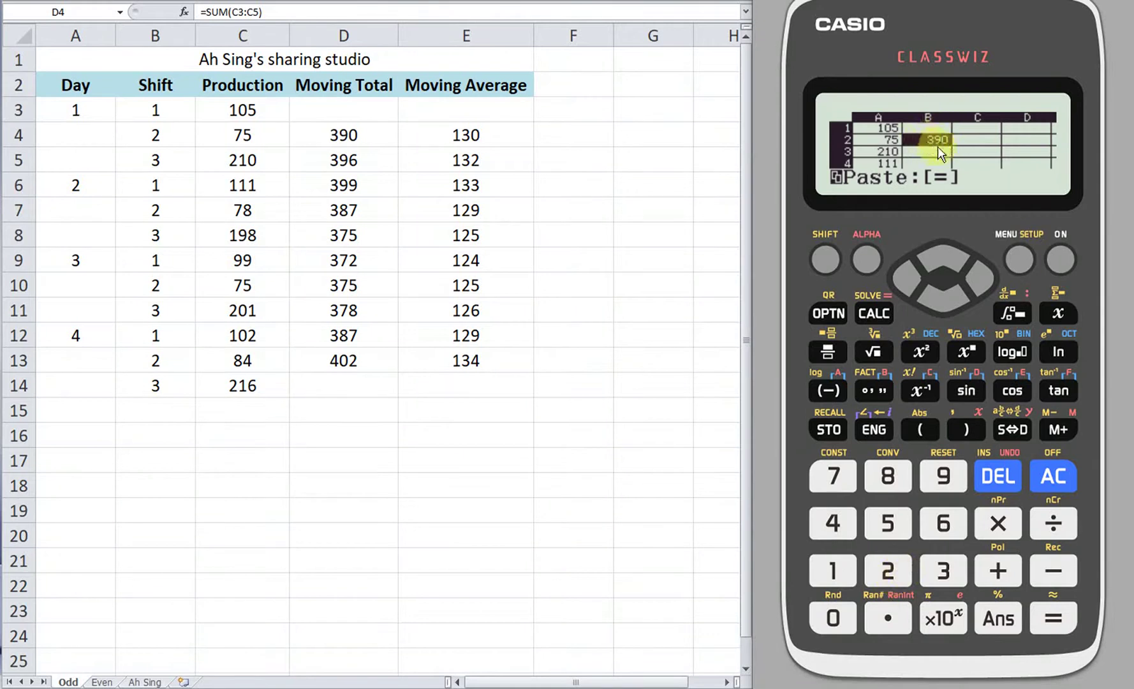
left_click(948, 303)
left_click(1053, 618)
left_click(948, 305)
left_click(1057, 623)
left_click(938, 301)
left_click(1065, 615)
left_click(949, 304)
left_click(1066, 618)
Step: Paste the moving-total formula into the remaining cells B7 through B11
left_click(1054, 628)
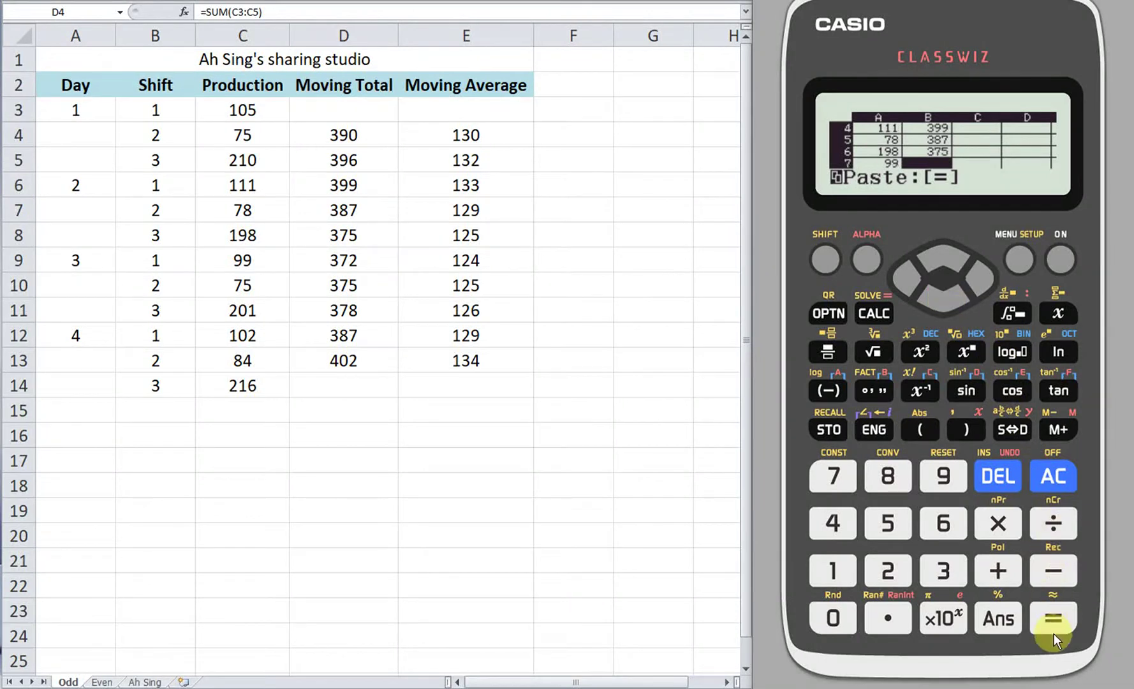
left_click(934, 306)
left_click(944, 297)
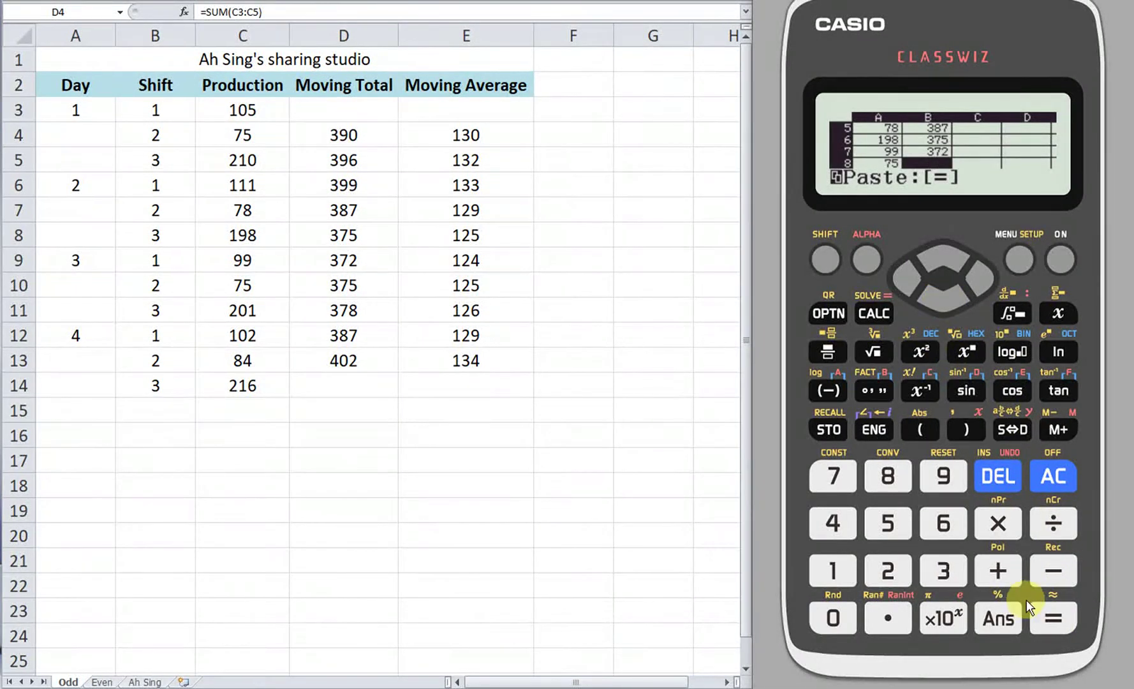
left_click(1054, 618)
left_click(949, 315)
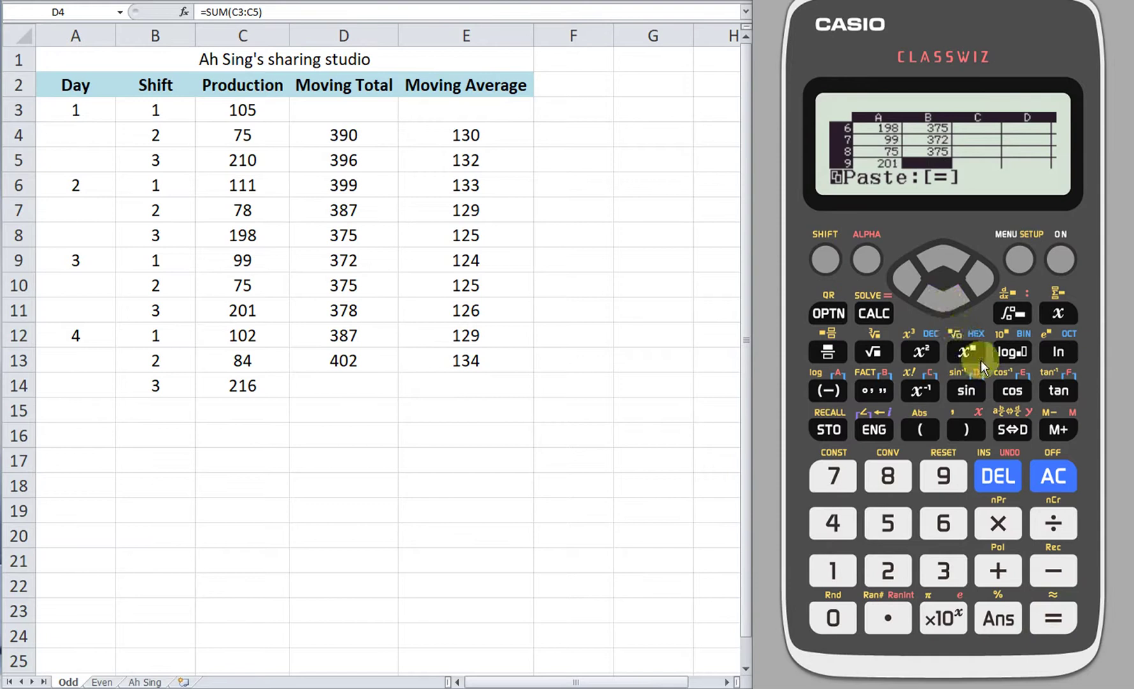
left_click(1052, 618)
left_click(946, 297)
left_click(1056, 619)
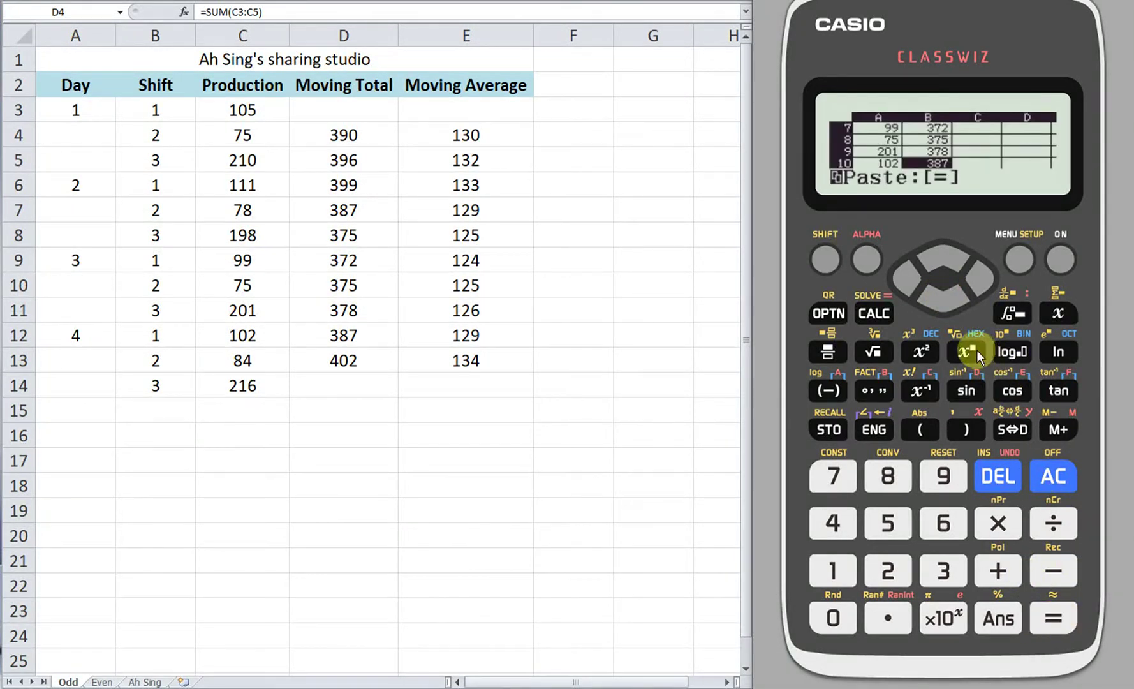
left_click(941, 301)
left_click(1056, 618)
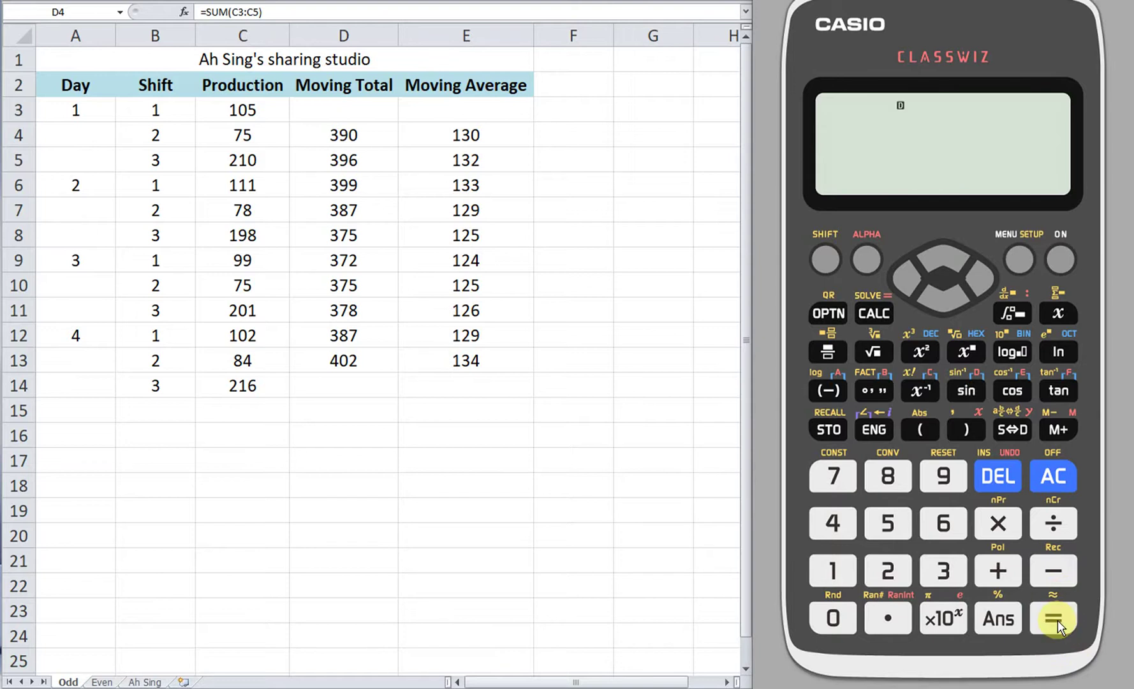